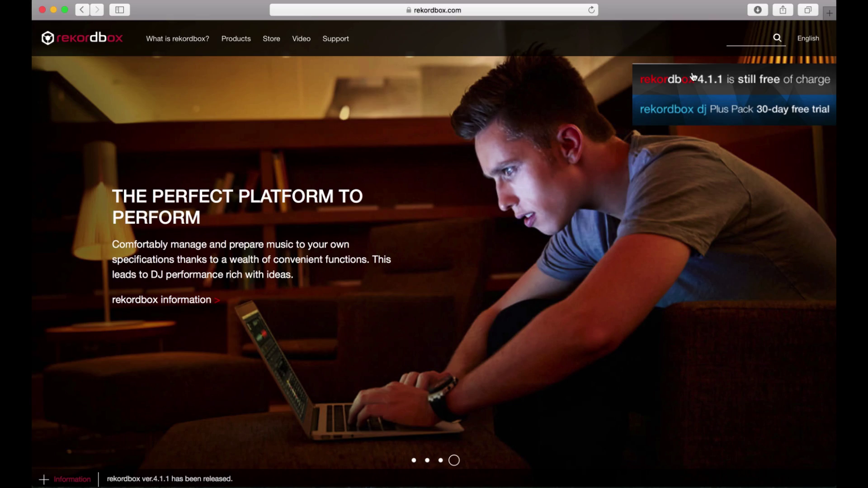
# - Agree to the licence and download the Mac installer Install_rekordbox_4_1_1.pkg from rekordbox.com
pyautogui.click(693, 77)
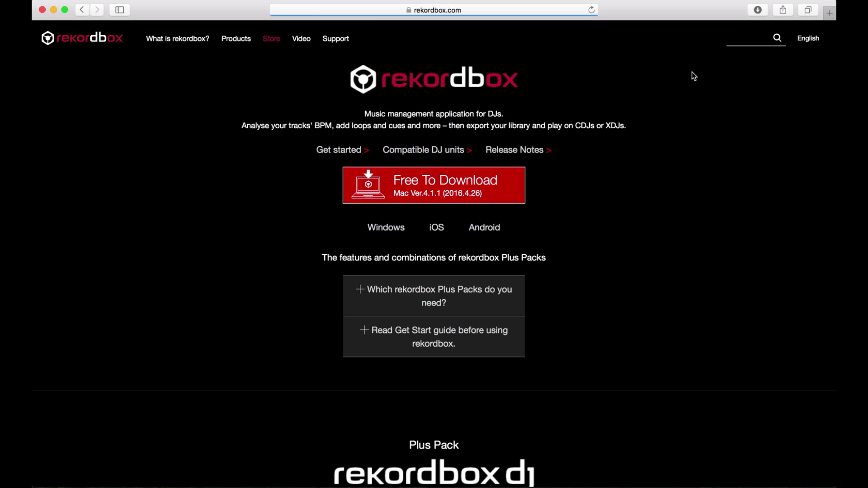
pyautogui.click(479, 189)
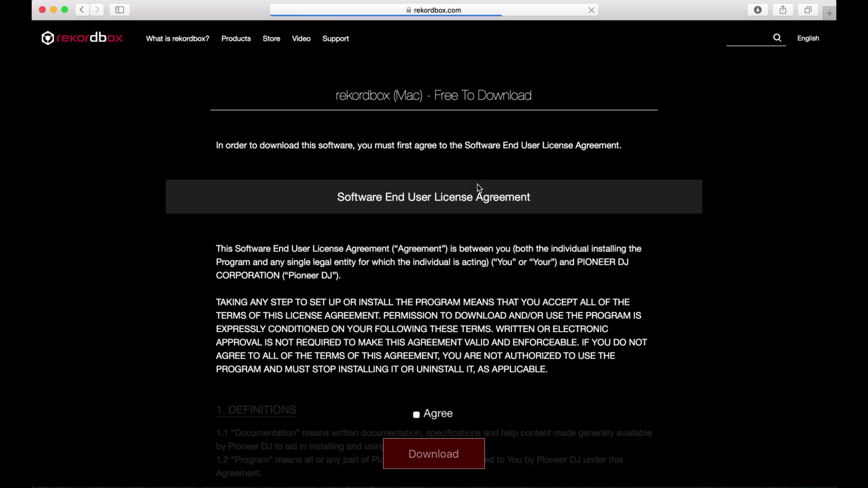
pyautogui.click(416, 415)
pyautogui.click(423, 452)
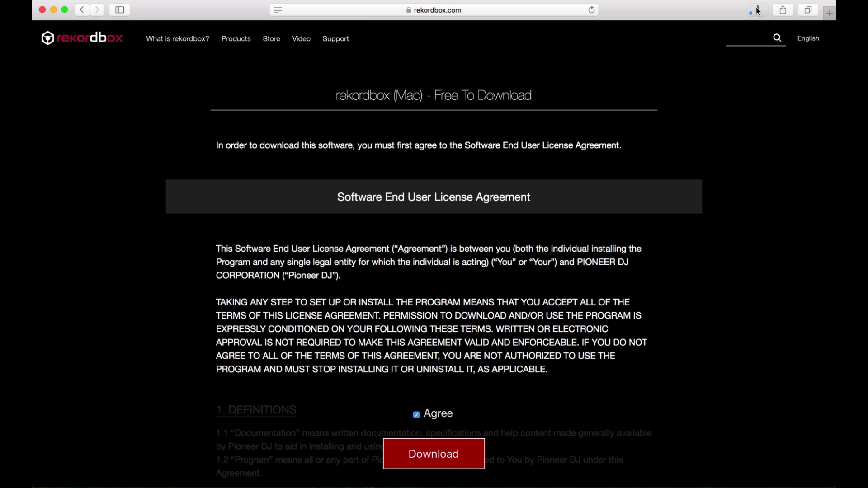
pyautogui.click(757, 10)
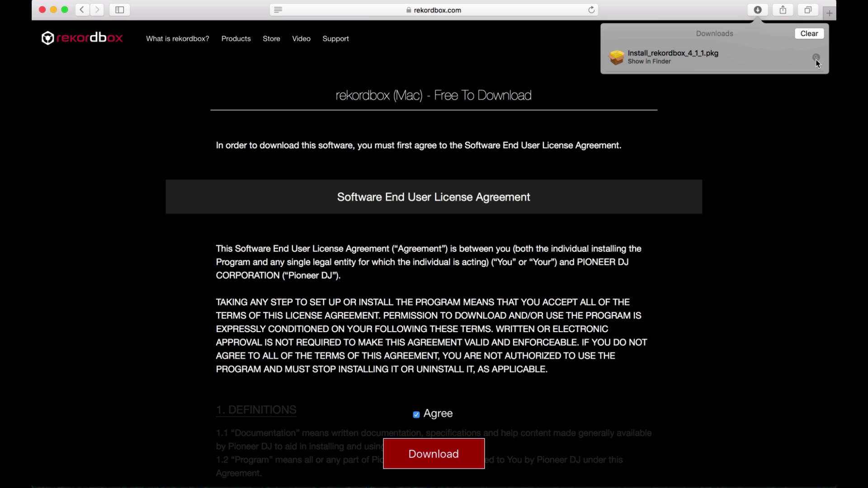
# - Run the Install_rekordbox_4_1_1.pkg installer, accepting its licence and installing for all users
pyautogui.click(816, 58)
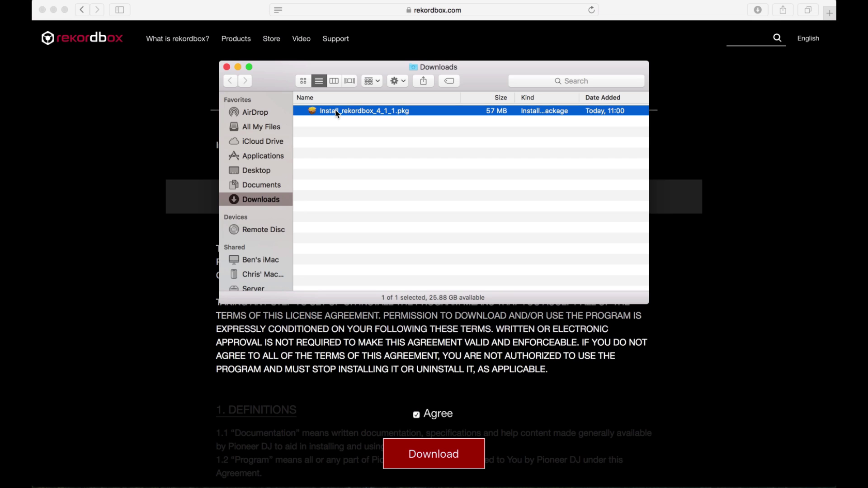
pyautogui.doubleClick(336, 110)
pyautogui.click(572, 311)
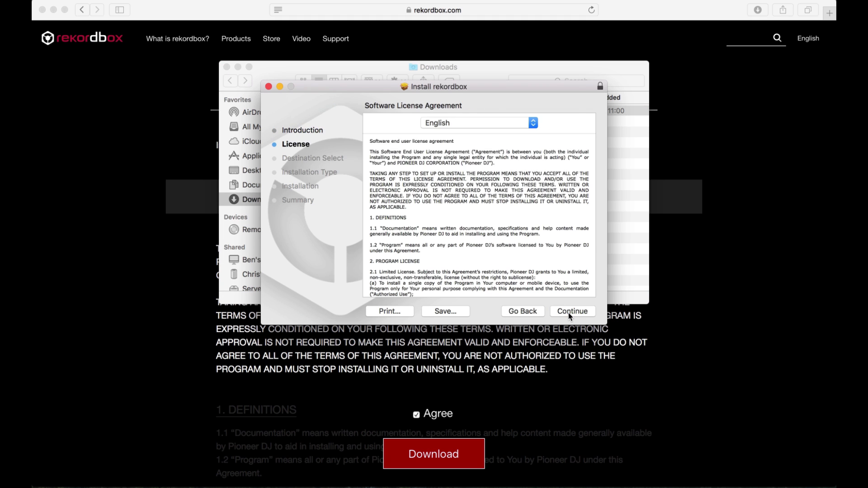
pyautogui.click(571, 311)
pyautogui.press('Return')
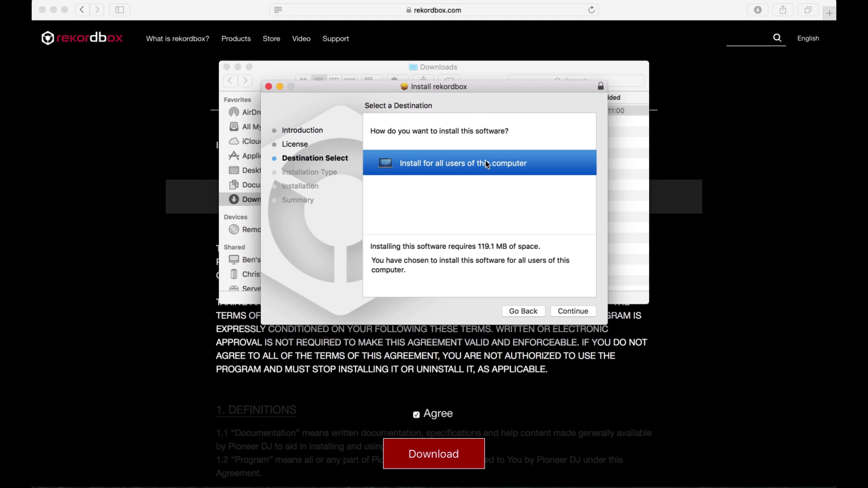
pyautogui.click(565, 311)
pyautogui.click(565, 310)
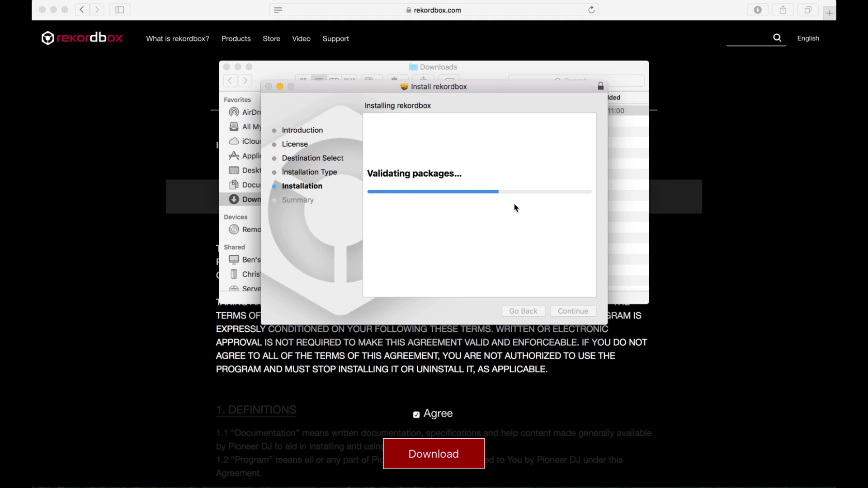
# - Close the finished installer, launch rekordbox via Spotlight and start creating a new account
pyautogui.click(570, 314)
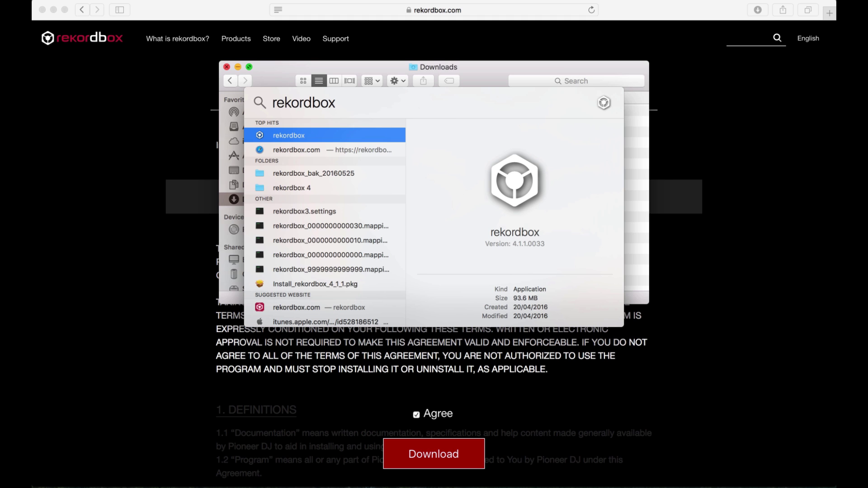
pyautogui.press('Return')
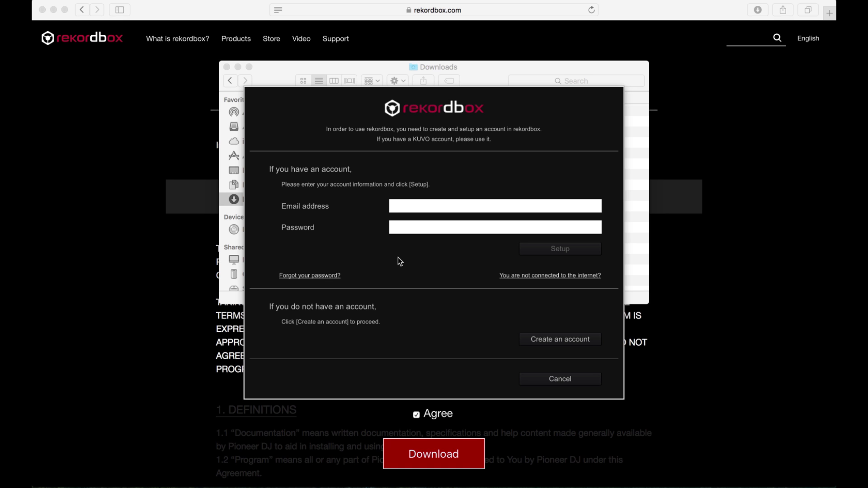
pyautogui.click(531, 340)
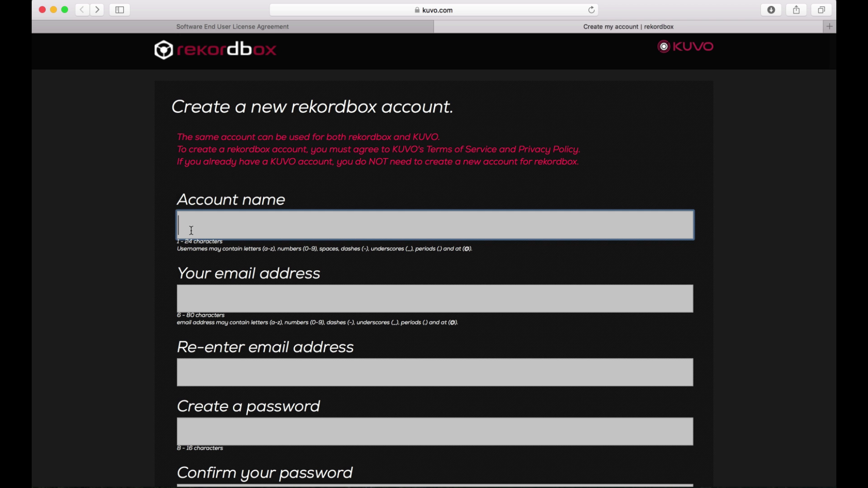
# - Fill in the account name, e-mail address and password on the KUVO sign-up form
pyautogui.write('Pioneer DJ London')
pyautogui.click(434, 299)
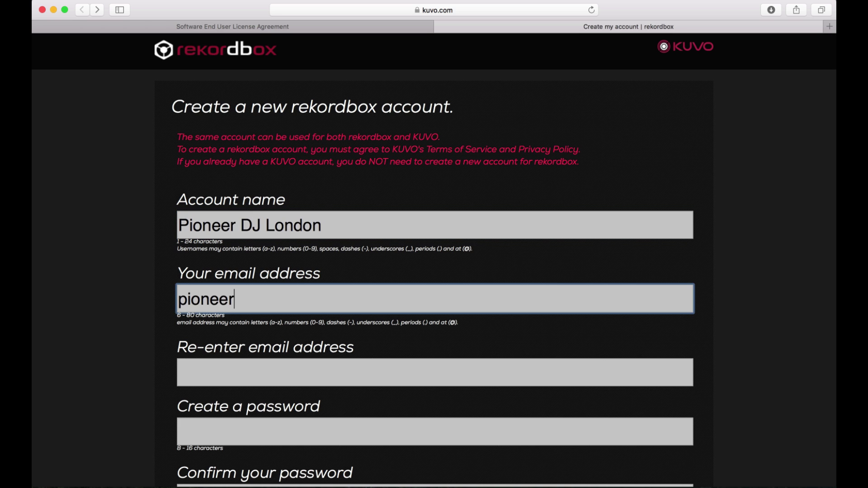
pyautogui.press('Tab')
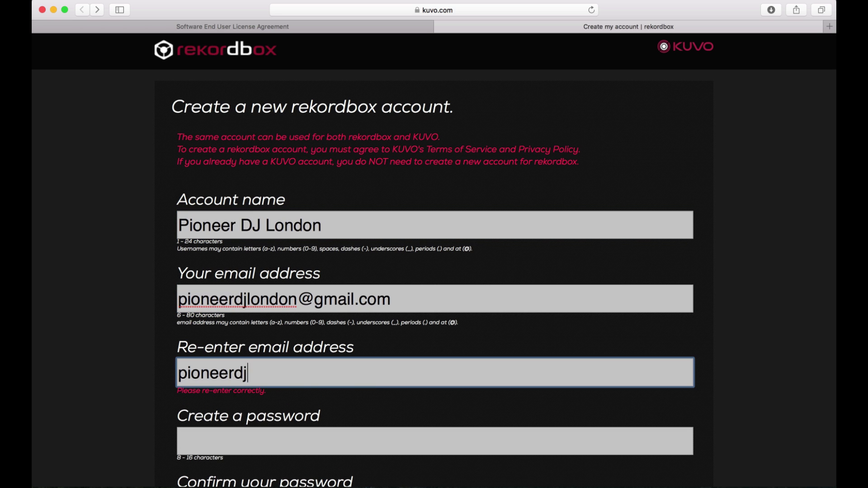
pyautogui.press('Tab')
pyautogui.write('*********')
pyautogui.press('Tab')
pyautogui.write('*********')
# - Accept the terms of service, submit the account form and continue past email preferences
pyautogui.click(183, 288)
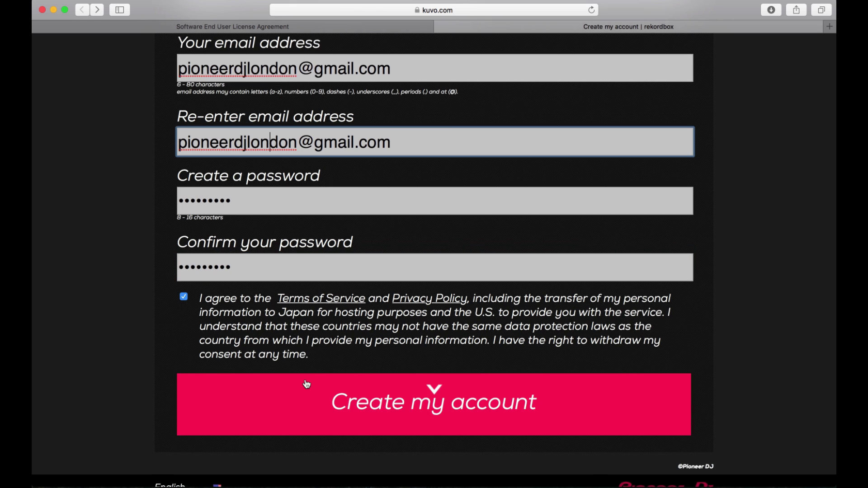
pyautogui.click(364, 411)
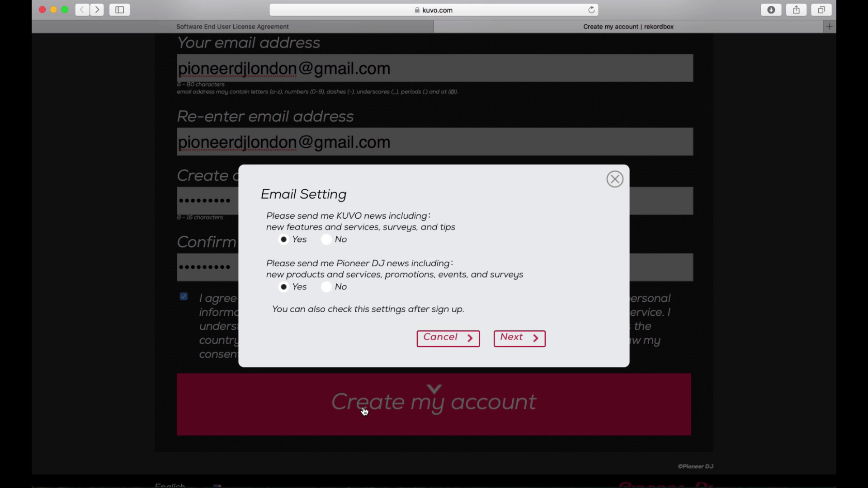
pyautogui.click(494, 337)
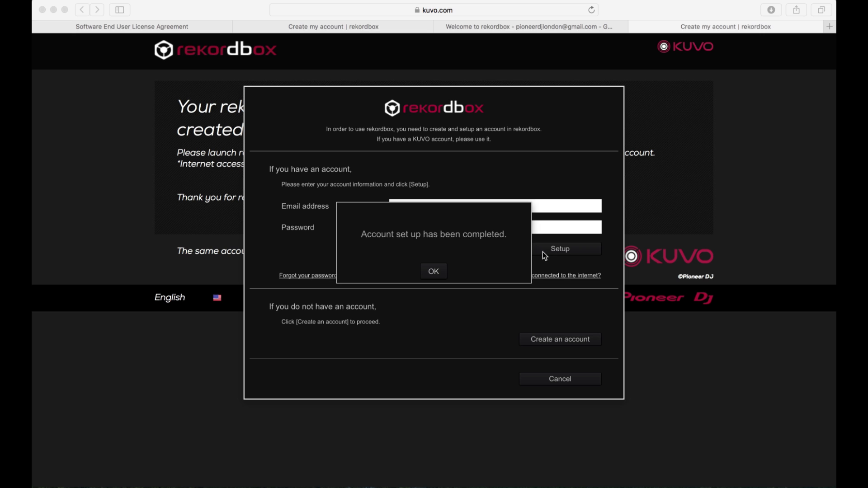
# - Choose DJ performance usage and activate rekordbox dj by signing in and entering the licence key
pyautogui.click(437, 271)
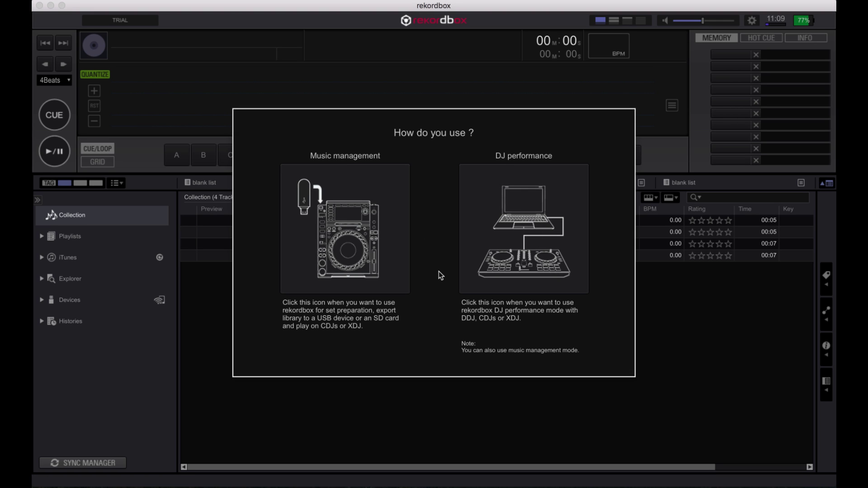
pyautogui.click(505, 238)
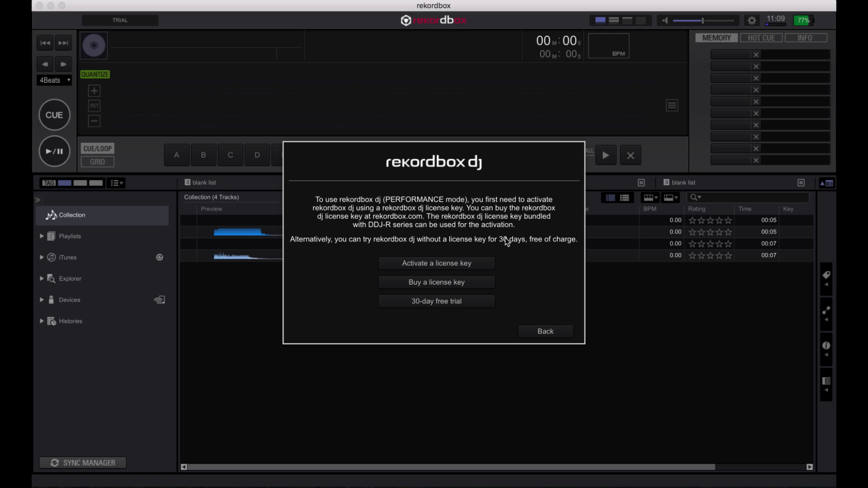
pyautogui.click(462, 261)
pyautogui.click(395, 292)
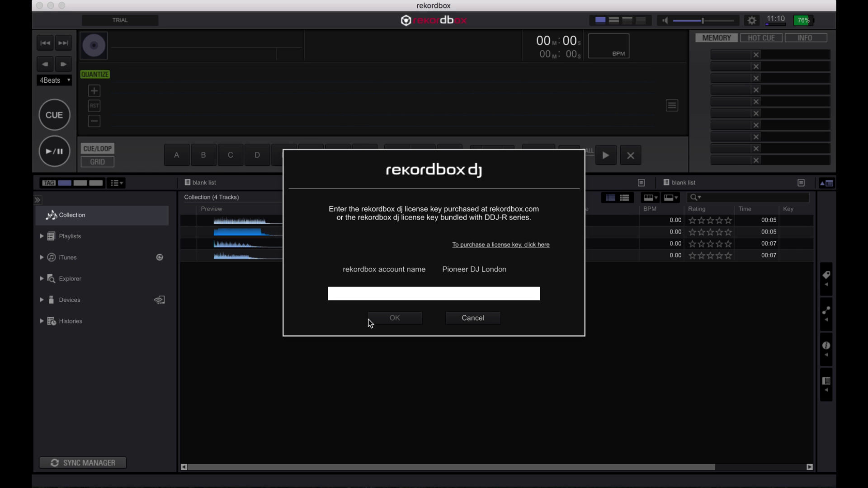
pyautogui.write('xxxxx-xxxxx-xxxxx-xxxxx-xxxxx')
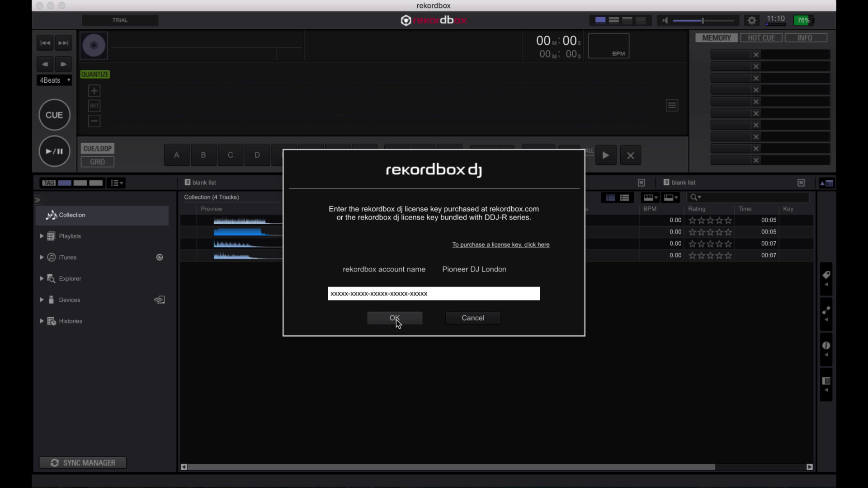
pyautogui.click(397, 318)
pyautogui.click(433, 286)
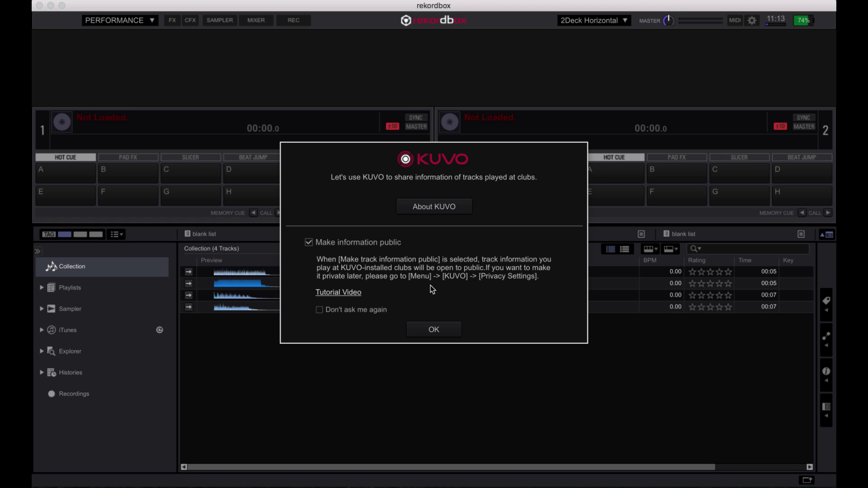
# - Dismiss the KUVO sharing prompt and choose DDJ-RB for the audio driver installation
pyautogui.click(433, 330)
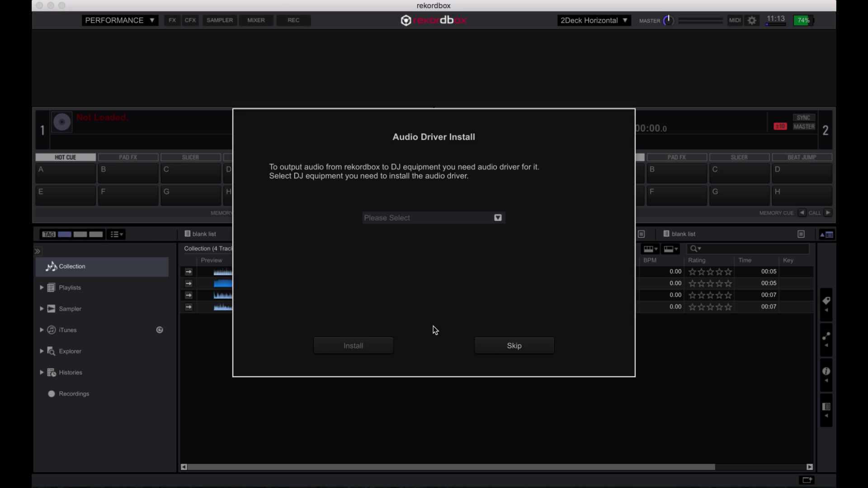
pyautogui.click(429, 213)
pyautogui.click(424, 207)
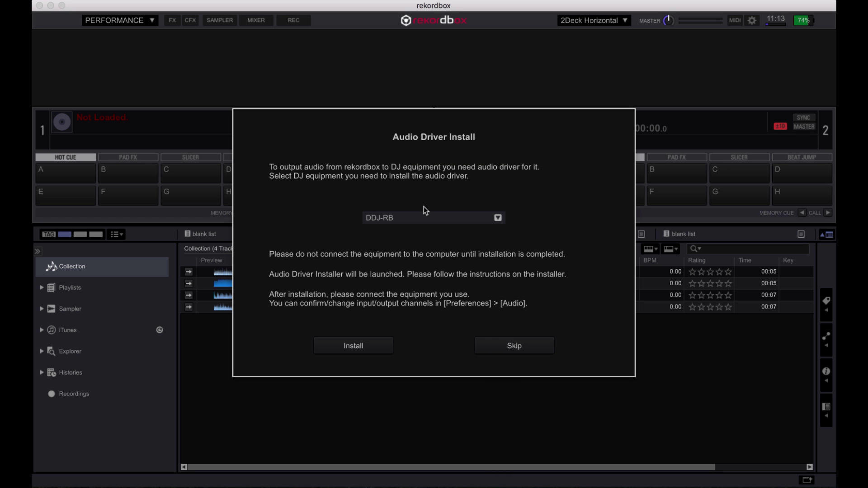
pyautogui.click(355, 354)
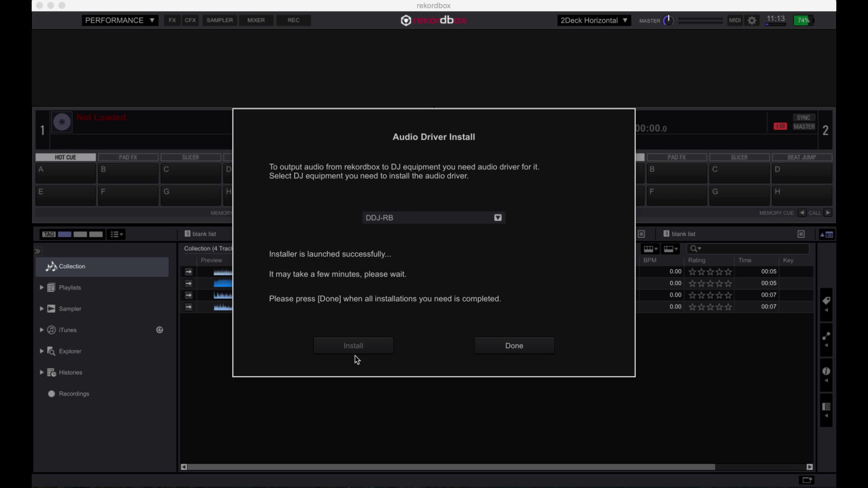
# - Run the DDJ-RB driver installer through its licence to completion and finish the driver setup
pyautogui.click(558, 315)
pyautogui.click(561, 312)
pyautogui.click(545, 152)
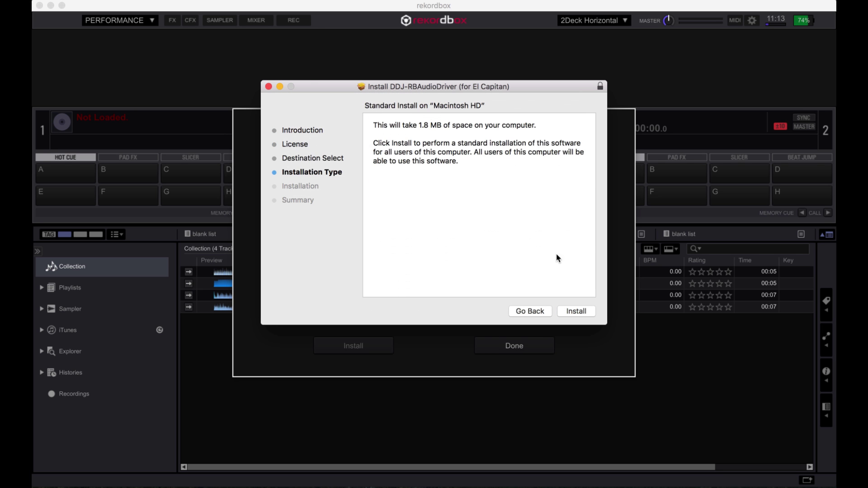
pyautogui.click(572, 311)
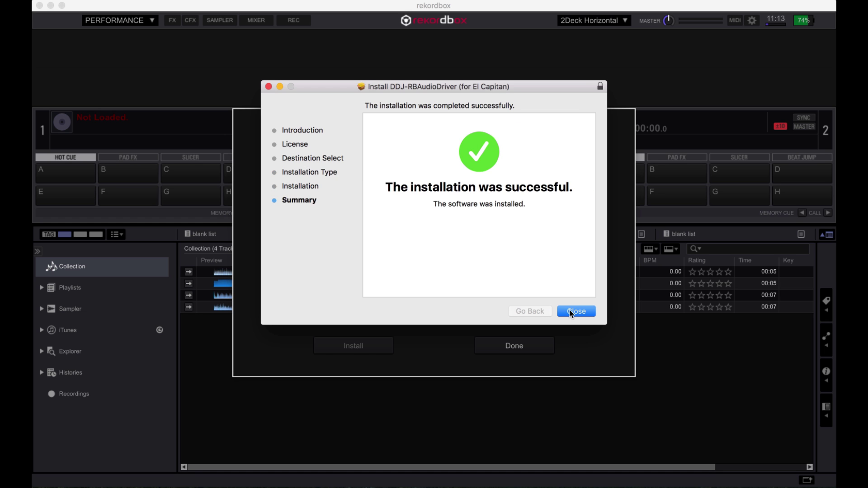
pyautogui.click(570, 311)
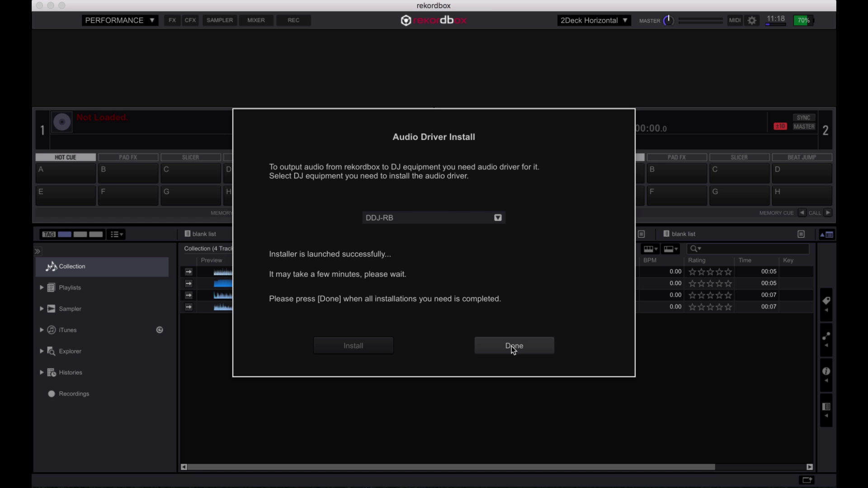
pyautogui.click(514, 348)
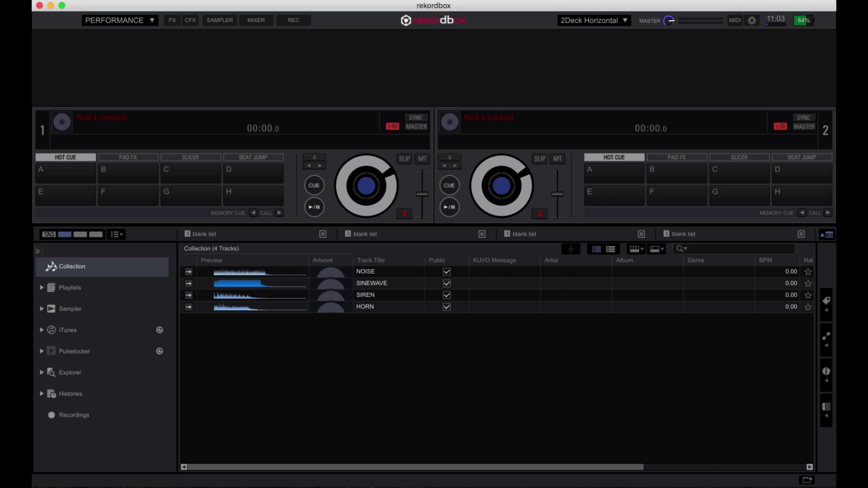
# - Drag 0000001A_Bontan - Firefly from Finder's Music folder into the rekordbox collection
pyautogui.moveTo(109, 485)
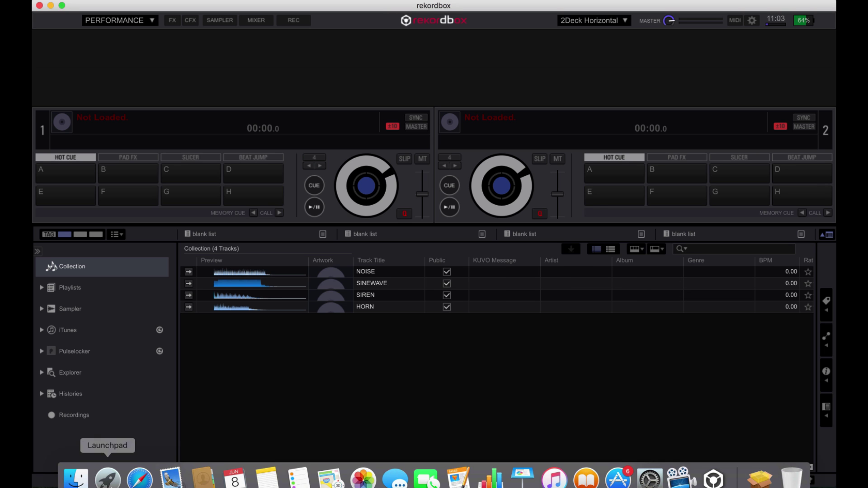
pyautogui.click(76, 469)
pyautogui.click(327, 101)
pyautogui.doubleClick(327, 100)
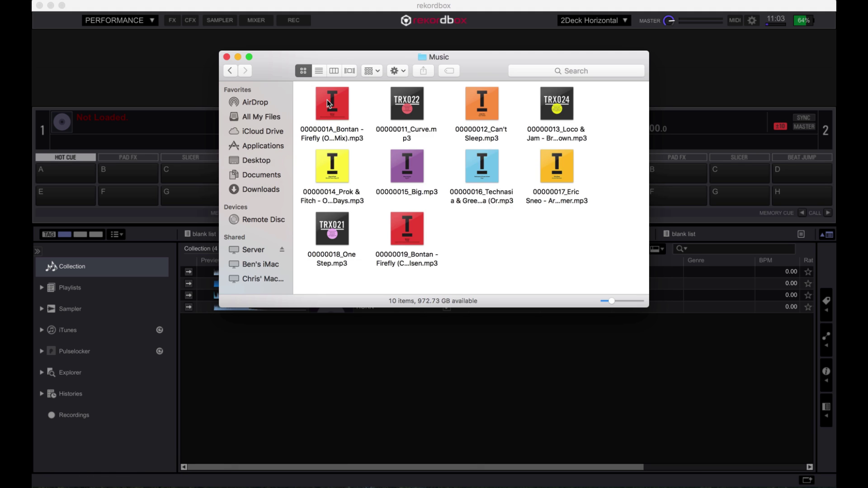
pyautogui.moveTo(329, 130); pyautogui.dragTo(266, 373)
pyautogui.click(265, 372)
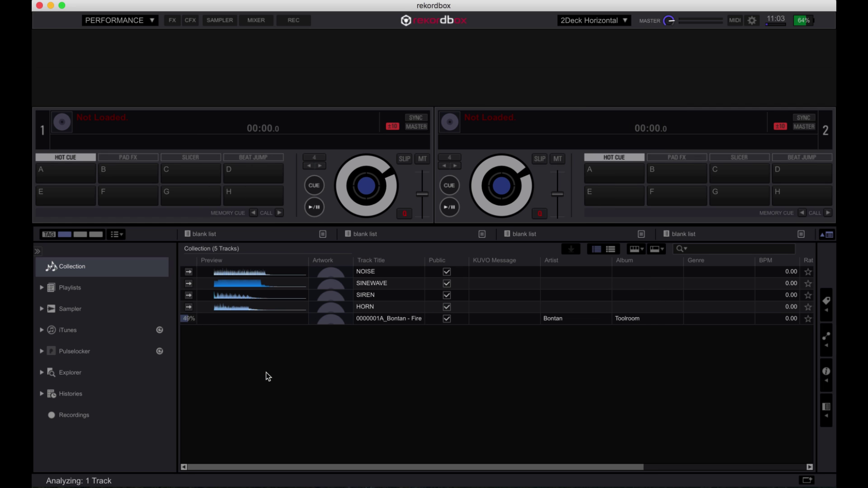
# - Import 00000011_Curve.mp3 from Desktop > Music using File > Import > Import Track
pyautogui.click(123, 1)
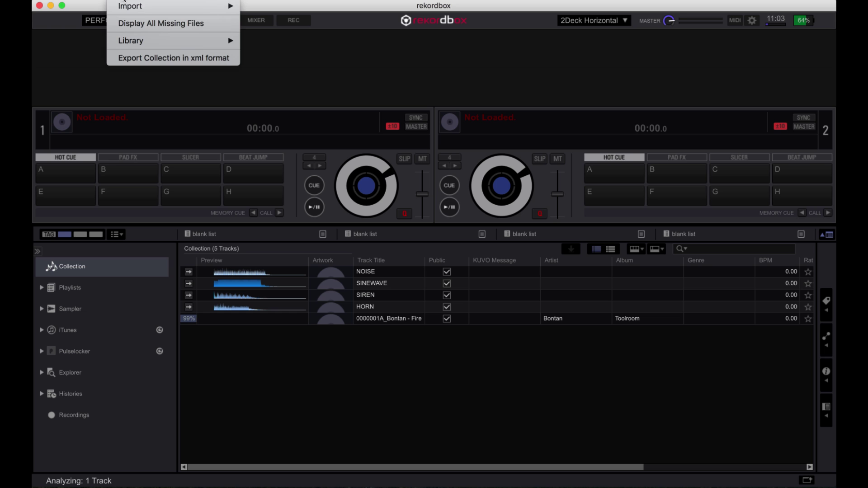
pyautogui.moveTo(128, 7)
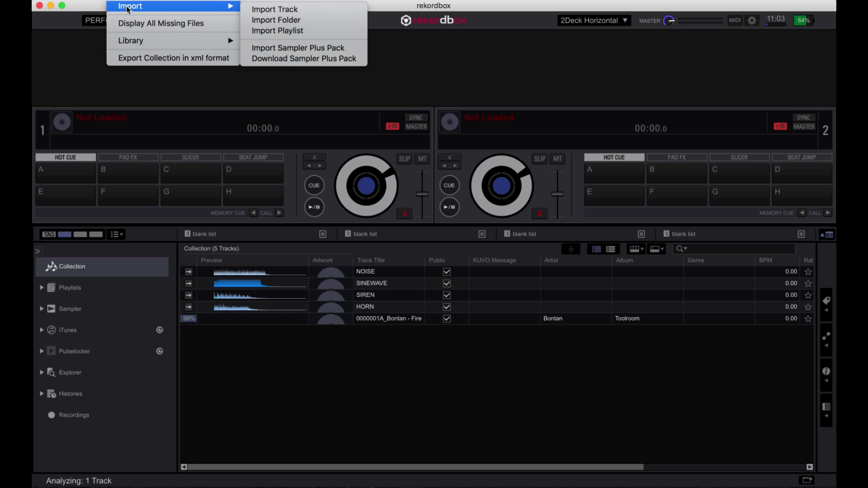
pyautogui.click(255, 10)
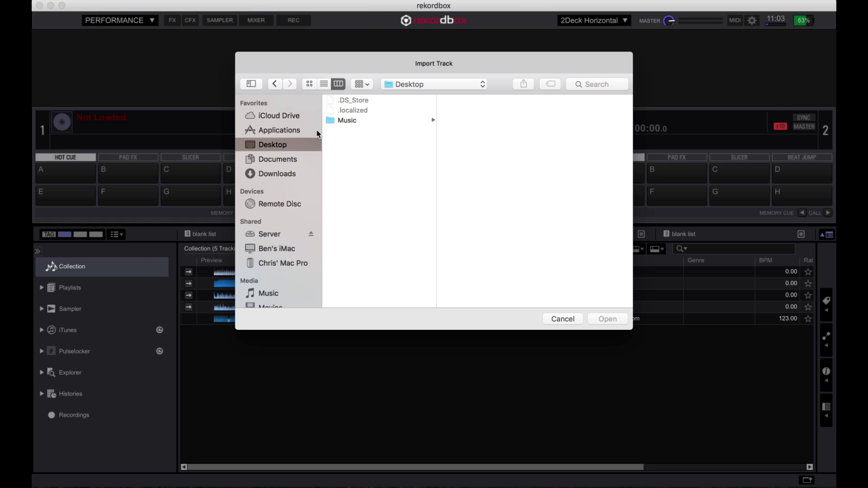
pyautogui.click(332, 122)
pyautogui.click(461, 121)
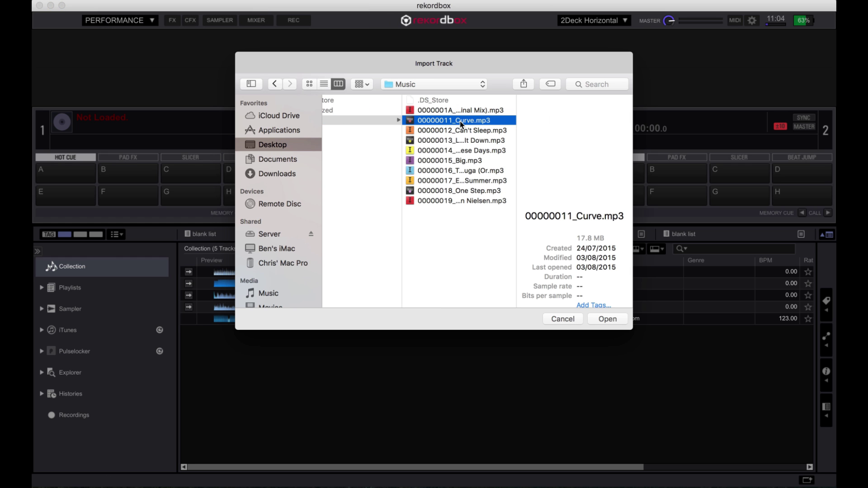
pyautogui.click(596, 317)
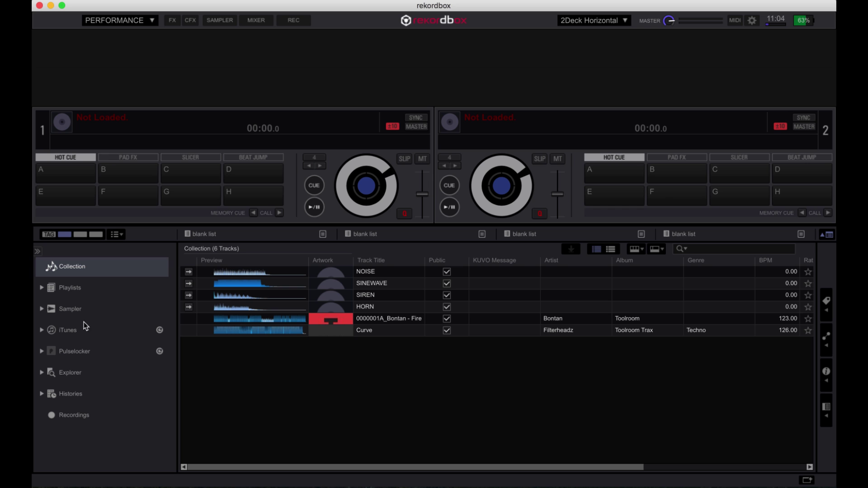
# - Import Can't Sleep and the Loco & Jam track from iTunes All Tracks into the collection
pyautogui.click(40, 328)
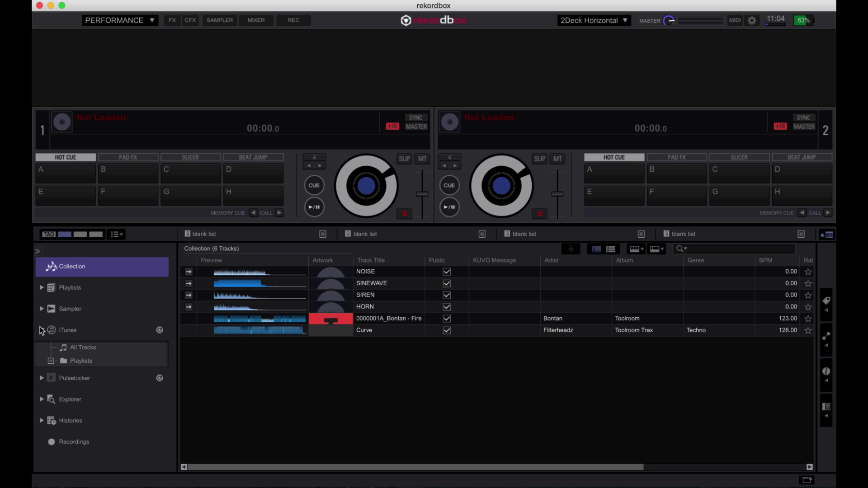
pyautogui.click(76, 346)
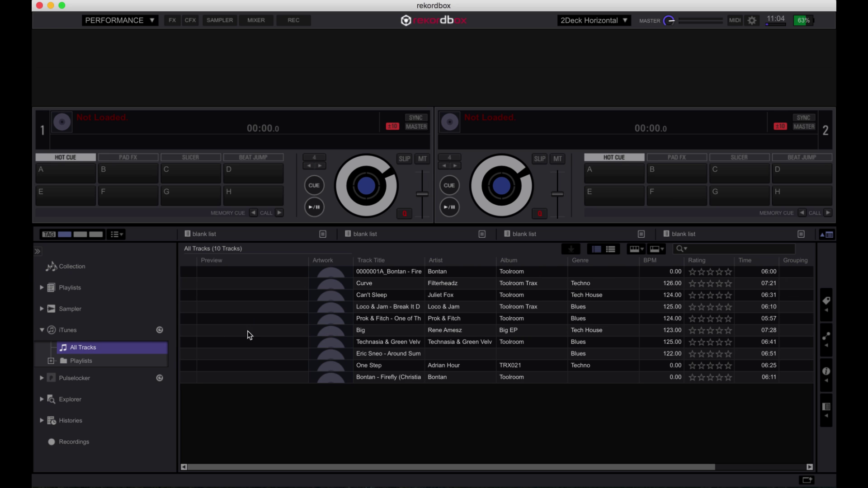
pyautogui.click(368, 295)
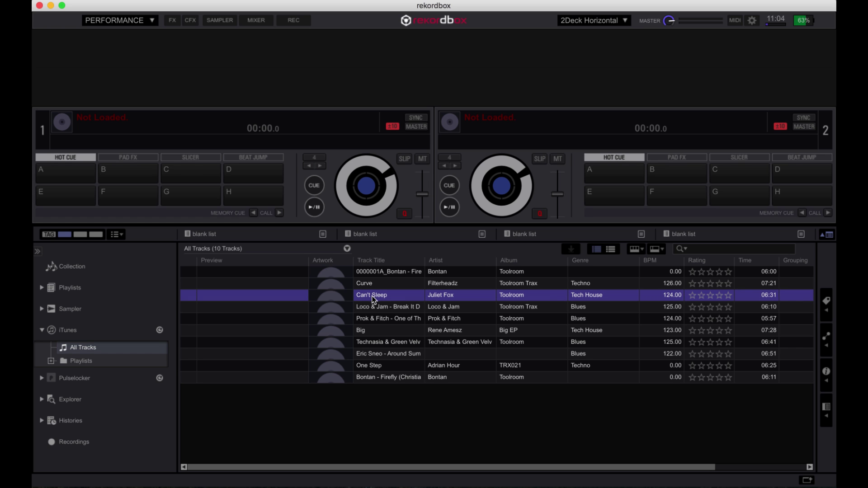
pyautogui.keyDown('shift'); pyautogui.click(380, 307); pyautogui.keyUp('shift')
pyautogui.moveTo(379, 309); pyautogui.dragTo(112, 265)
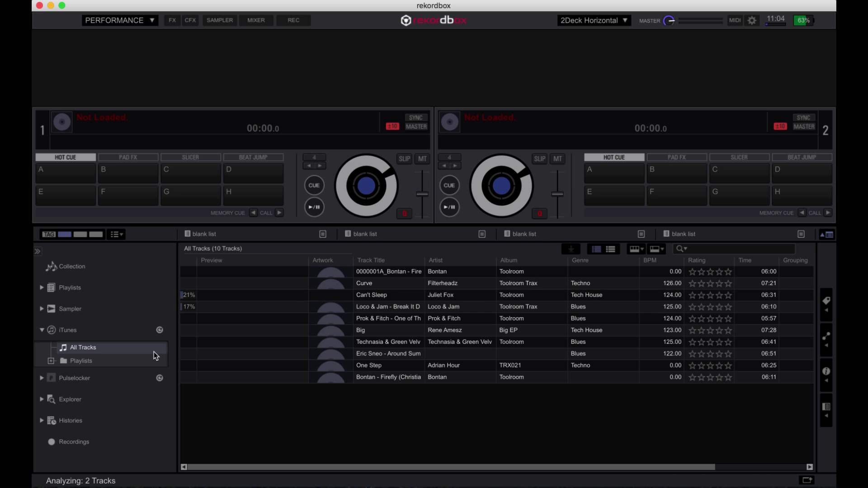
# - Copy the iTunes House playlist into rekordbox's Playlists
pyautogui.click(50, 361)
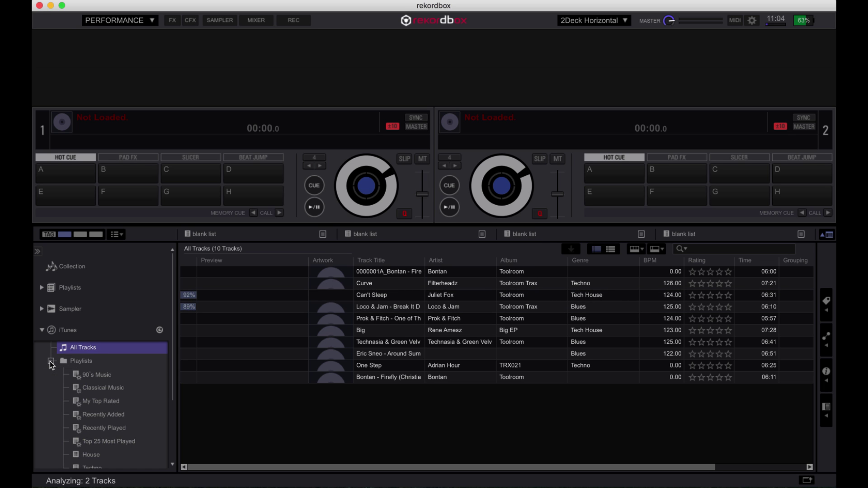
pyautogui.scroll(-2, 56, 400)
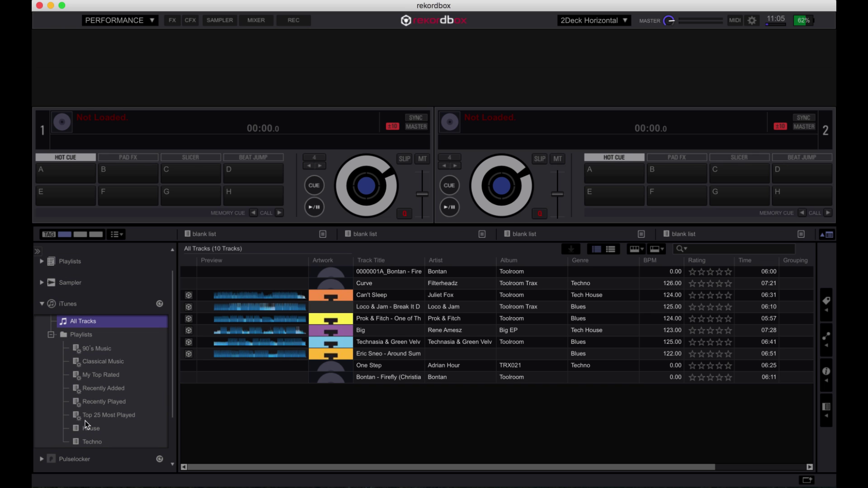
pyautogui.moveTo(90, 429); pyautogui.dragTo(65, 284)
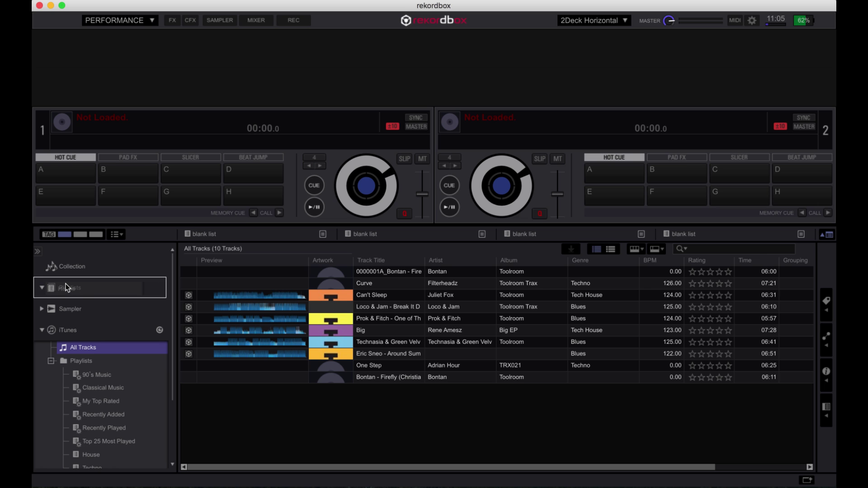
pyautogui.click(42, 343)
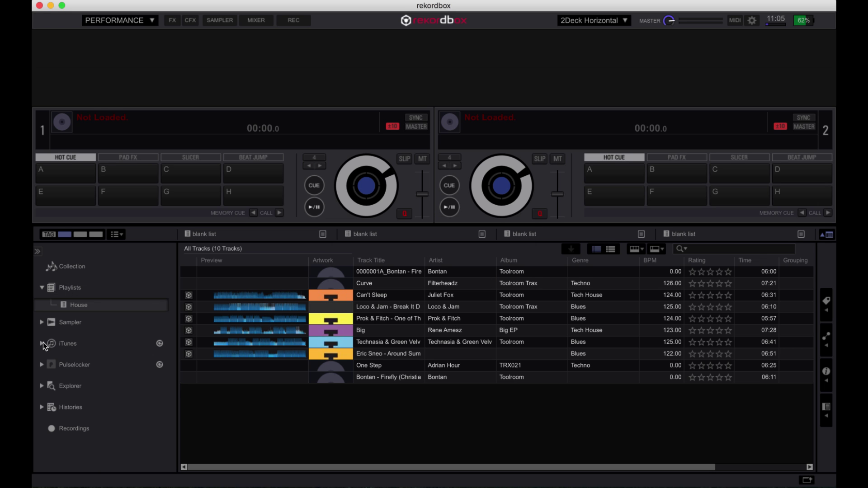
# - Browse the computer folders to the pioneerdj > Desktop > Music track list
pyautogui.click(41, 385)
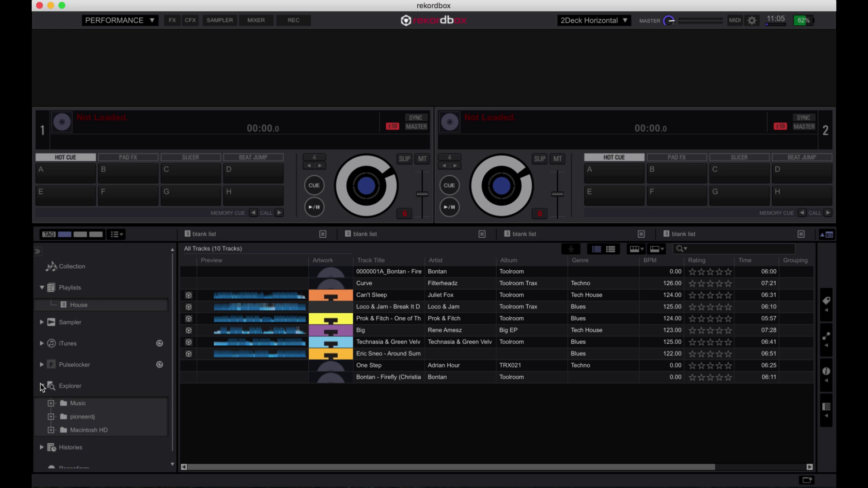
pyautogui.click(67, 404)
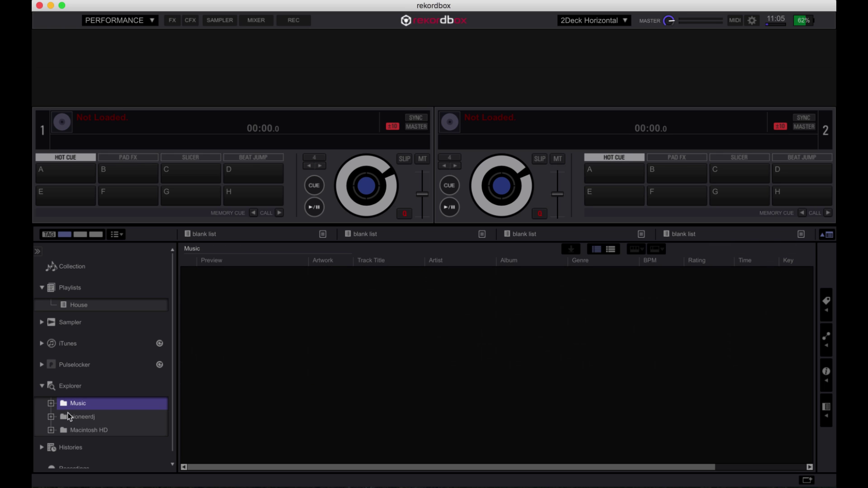
pyautogui.click(68, 417)
pyautogui.click(51, 416)
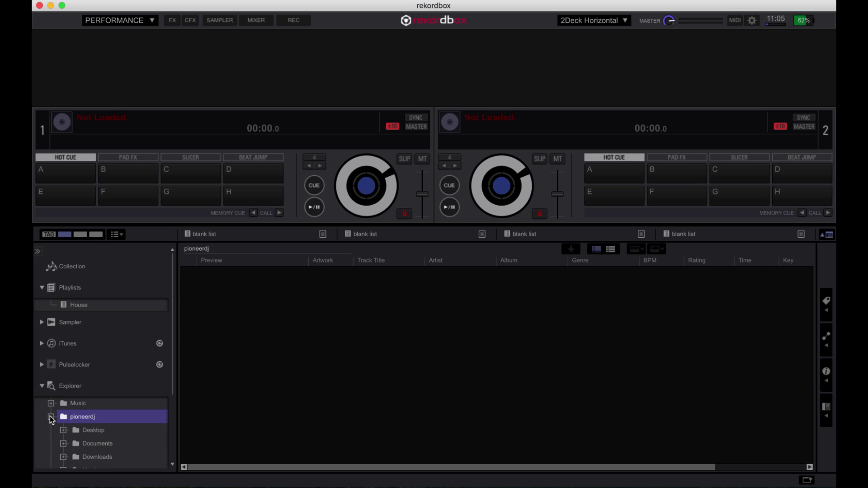
pyautogui.click(63, 429)
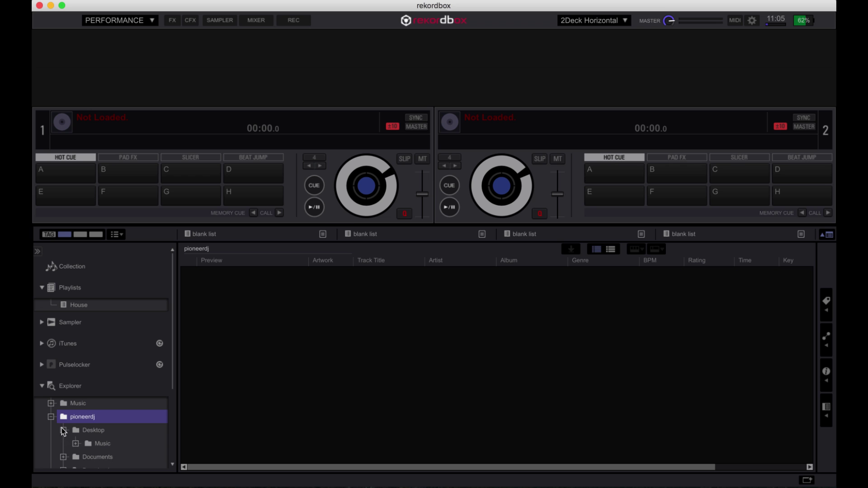
pyautogui.click(81, 444)
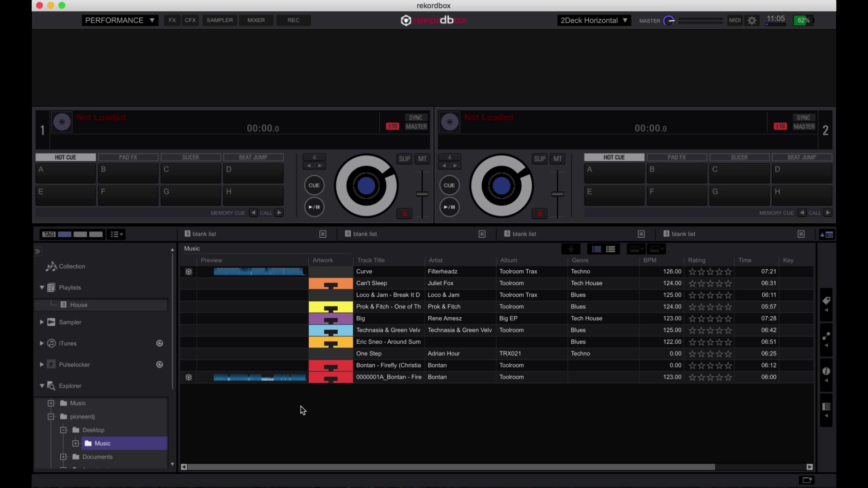
# - Import Big and Technasia & Green Velvet - Suga (Original Mix) into the collection
pyautogui.click(364, 319)
pyautogui.keyDown('shift'); pyautogui.click(371, 329); pyautogui.keyUp('shift')
pyautogui.moveTo(374, 331); pyautogui.dragTo(143, 267)
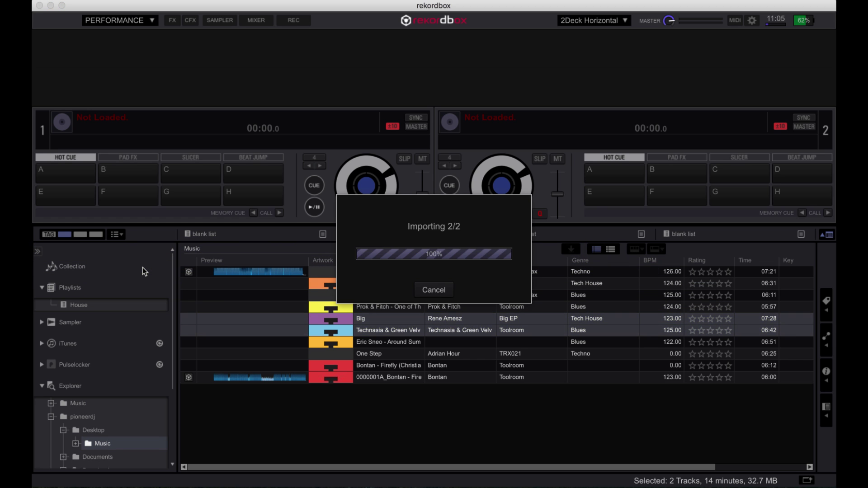
pyautogui.click(41, 386)
# - Show the full Collection, with the Select Speaker dialog now offering output choices
pyautogui.click(64, 265)
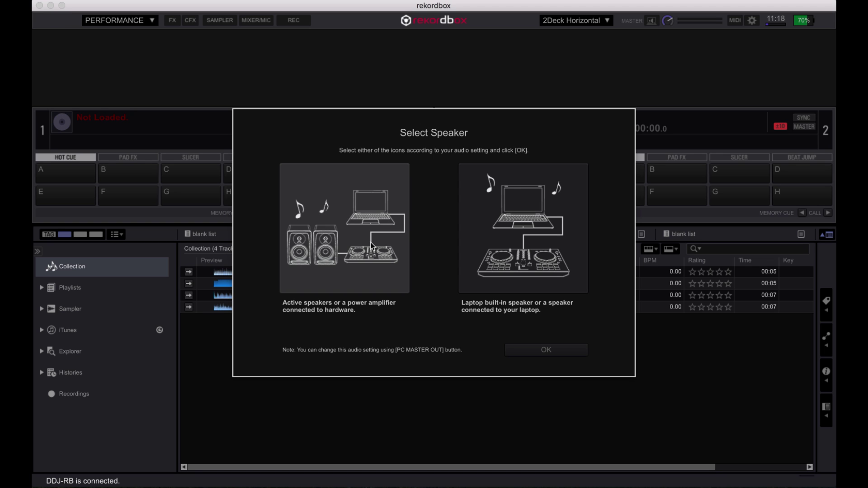
# - Choose the laptop built-in speaker as the output in the Select Speaker dialog
pyautogui.click(531, 230)
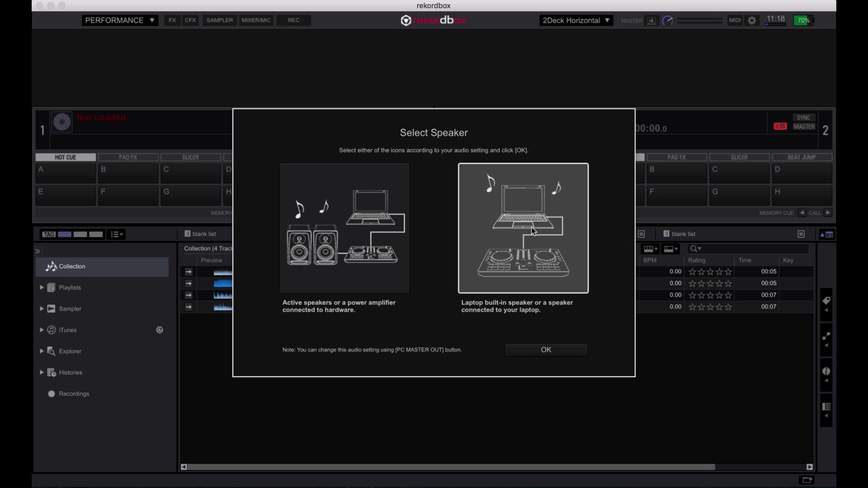